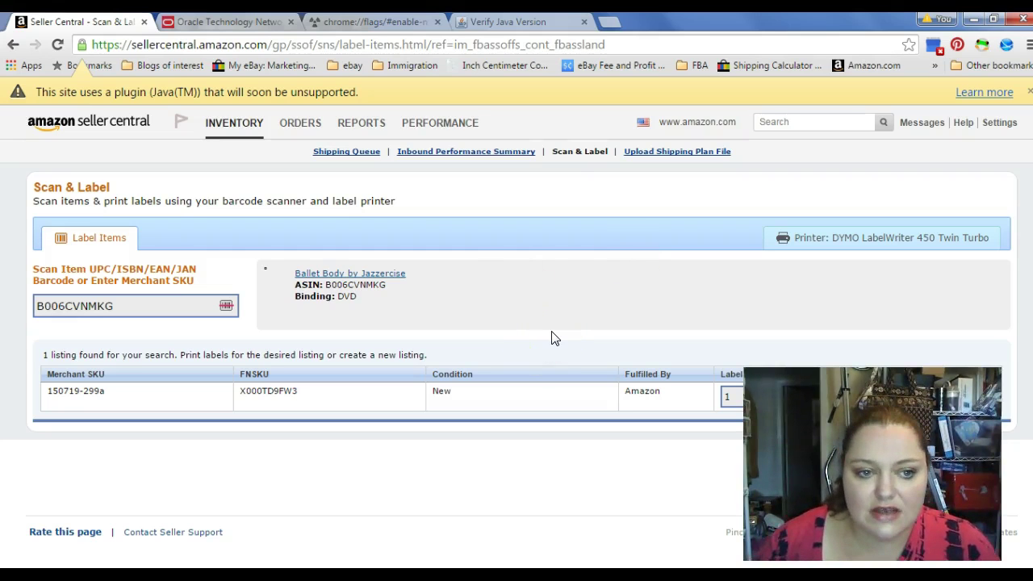
Open the Java SE 8 Update 51 download page on the Oracle Technology Network site
click(161, 295)
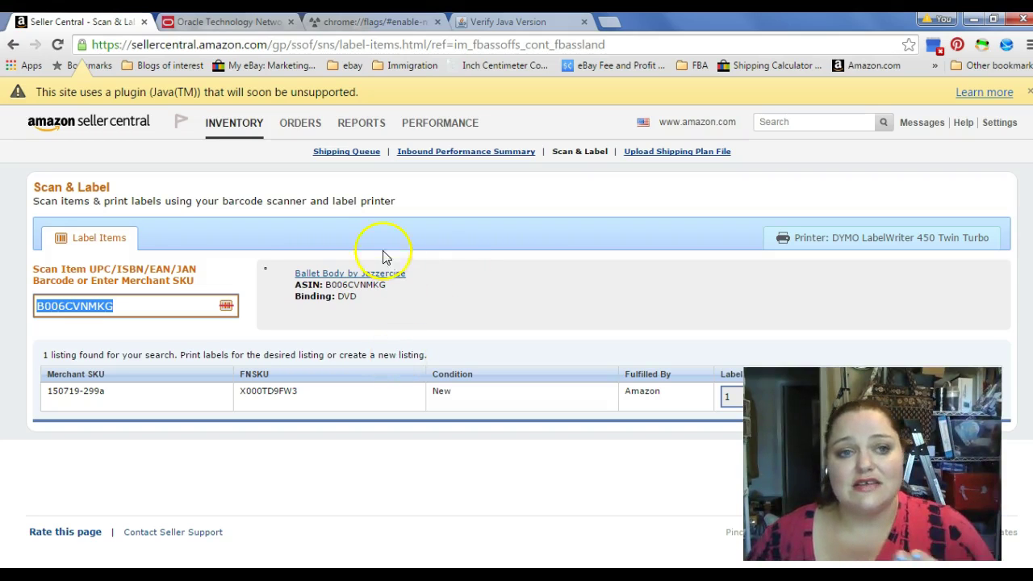
click(208, 21)
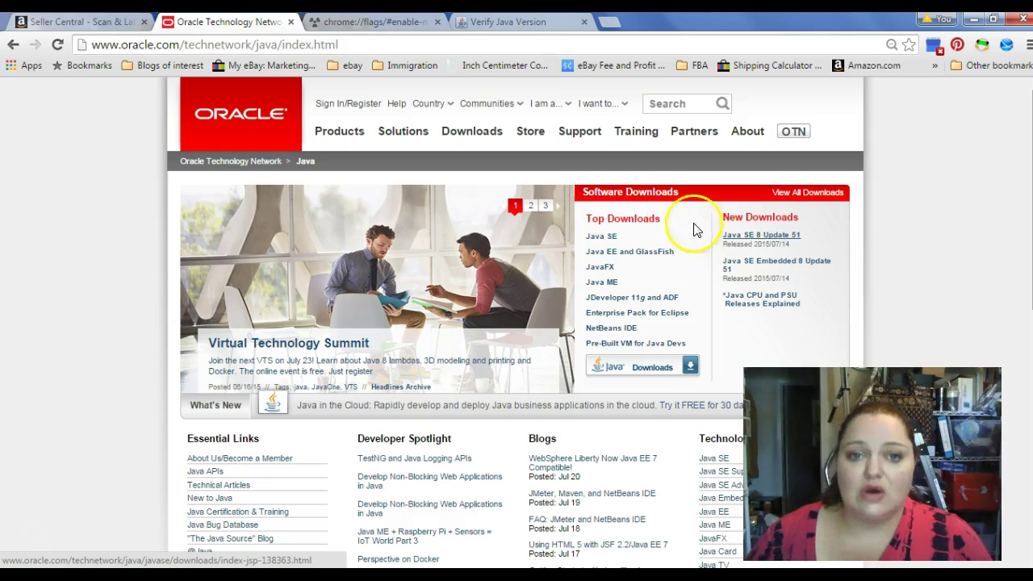
click(760, 235)
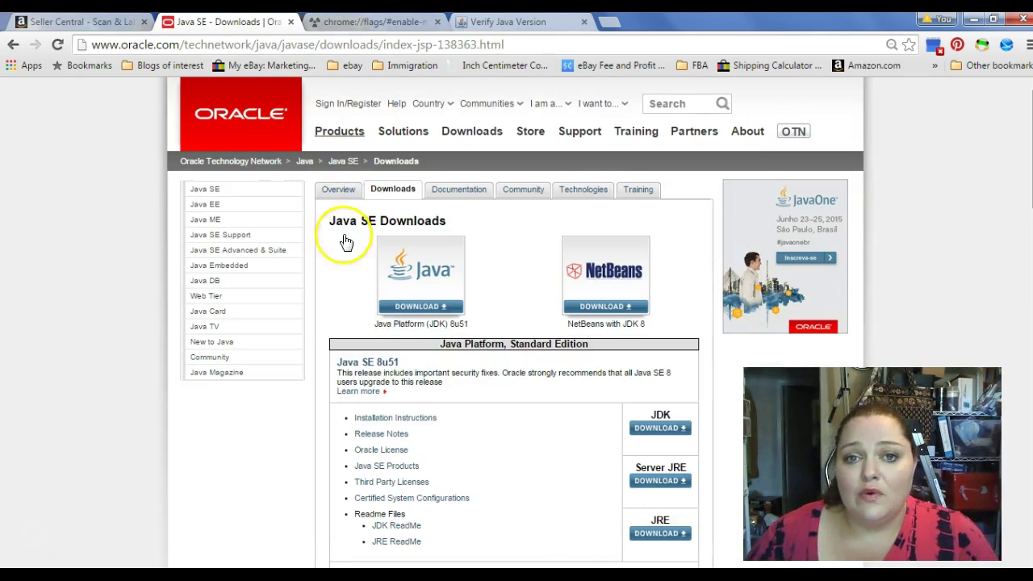
From the Verify Java Version page, open Java's Chrome help article at the section on enabling NPAPI in Chrome 42 and later
click(494, 25)
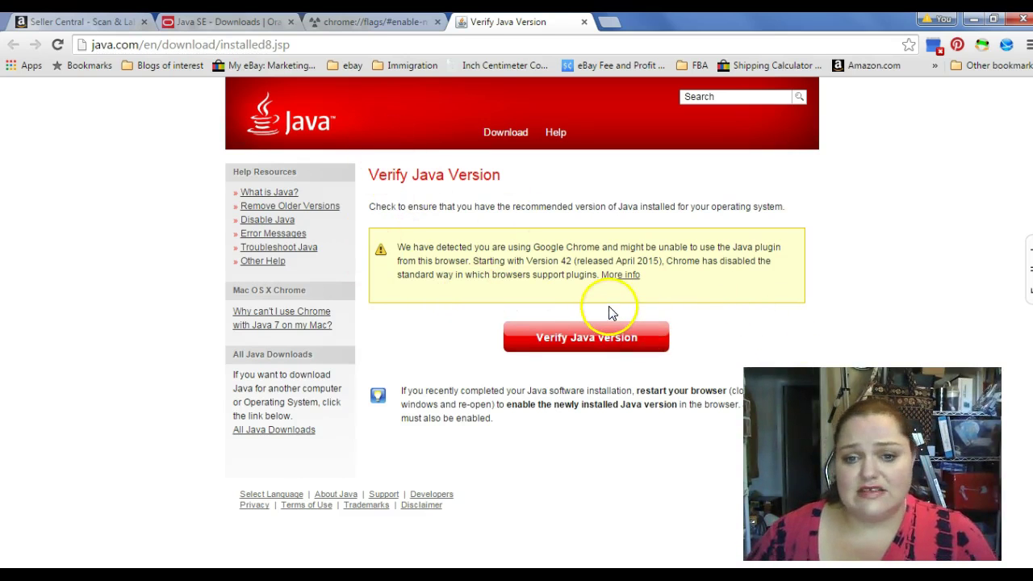
click(617, 274)
scroll(611, 304, down, 1)
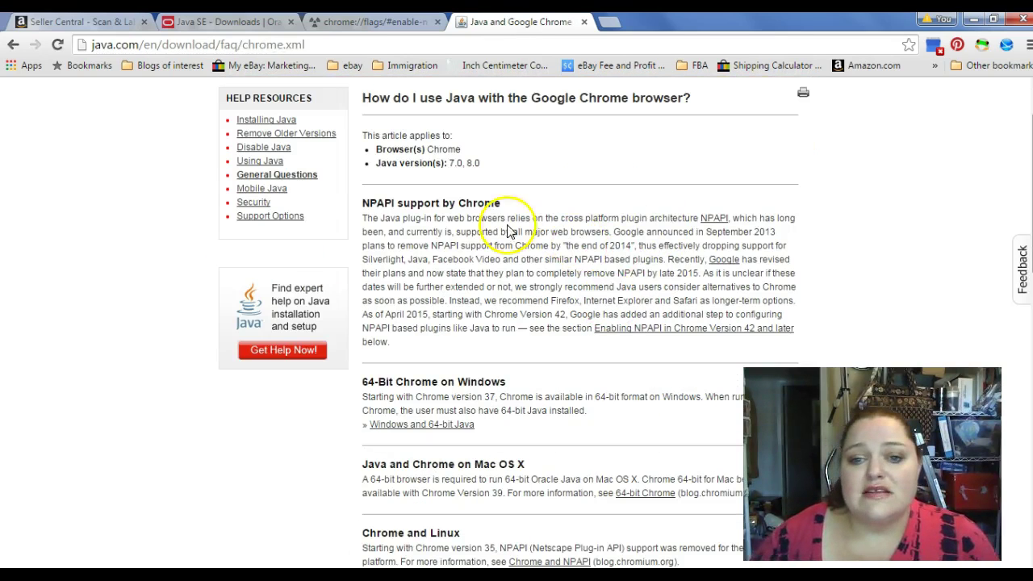
scroll(534, 236, up, 1)
scroll(539, 242, down, 1)
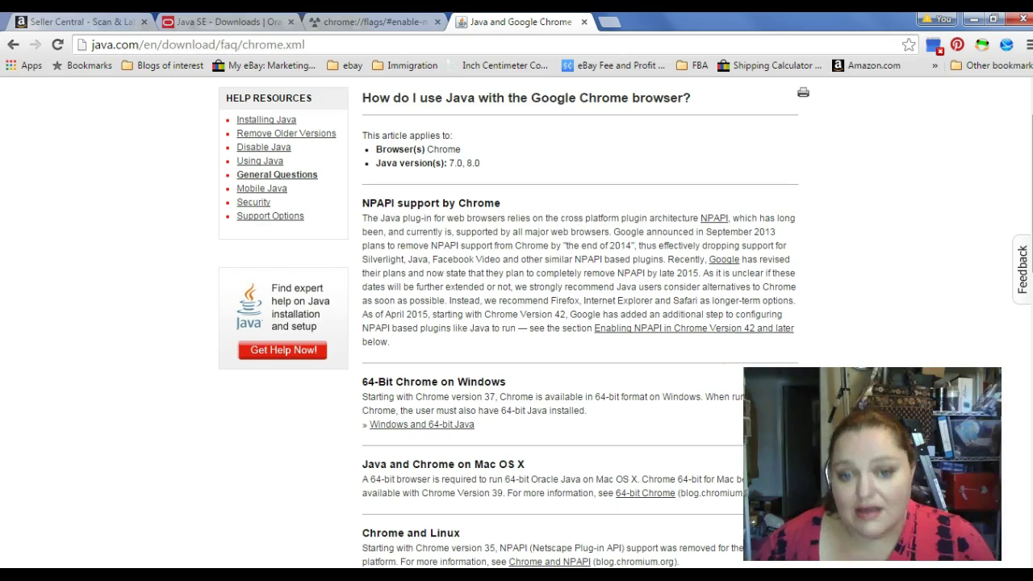
click(672, 329)
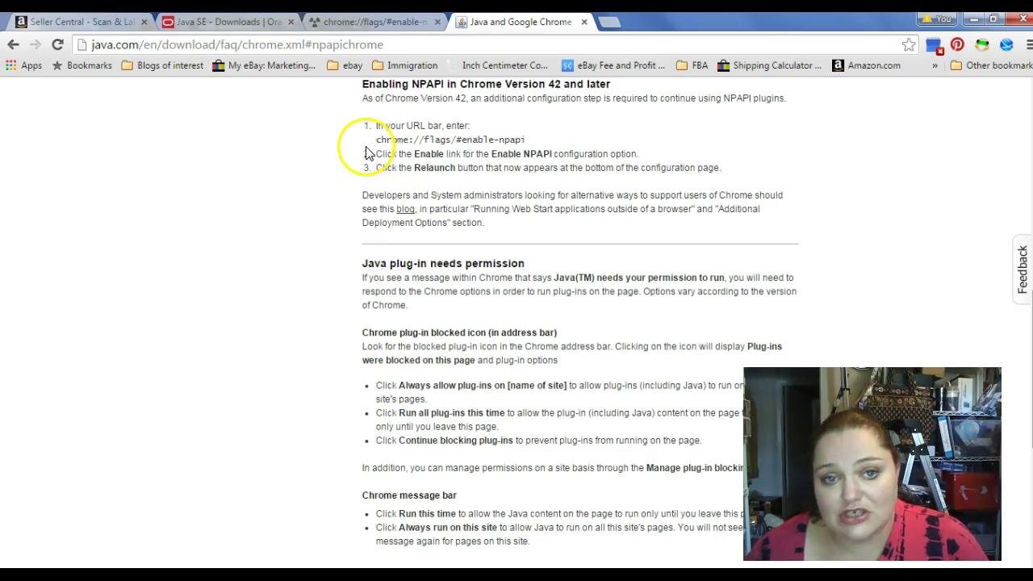
Highlight the chrome://flags/#enable-npapi address in the instructions and check the Enable NPAPI entry on Chrome's flags page
drag(373, 139, 547, 143)
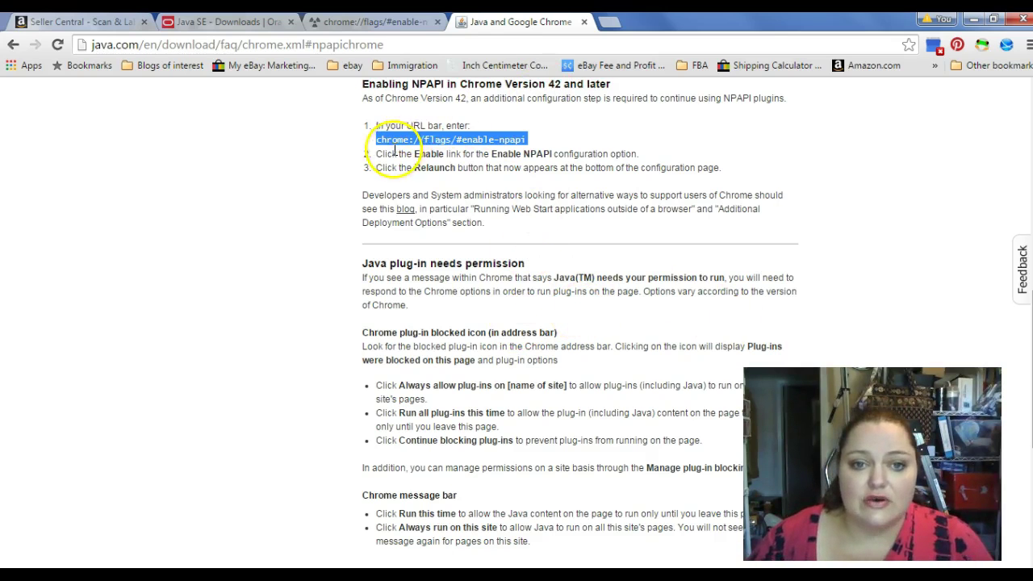
click(380, 22)
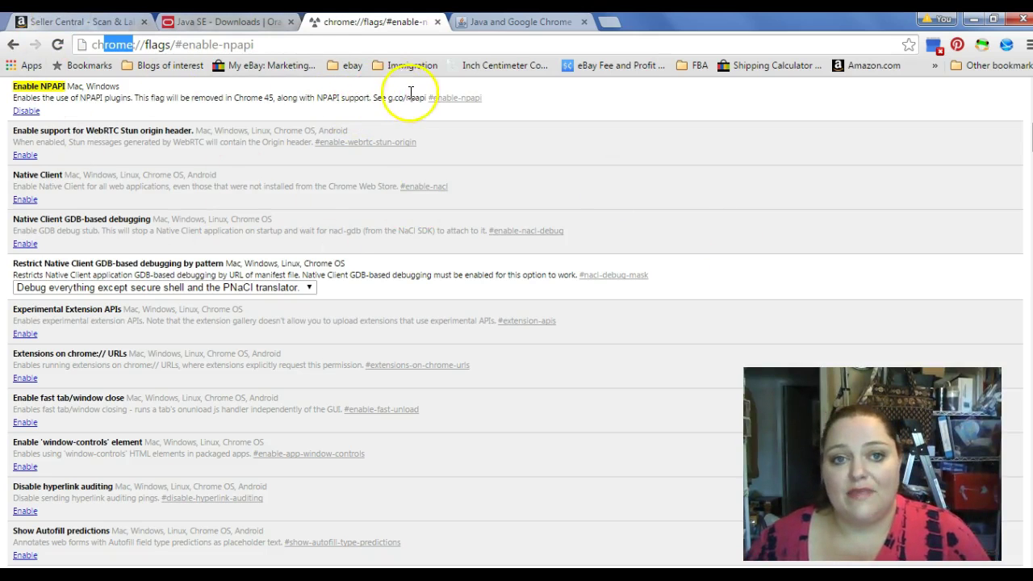
click(521, 22)
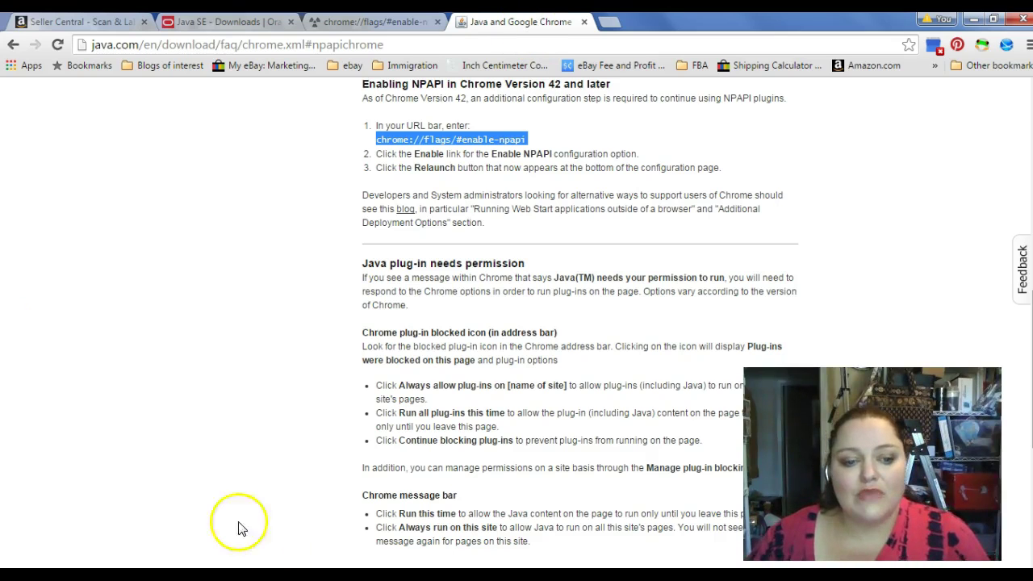
Open the Java Control Panel through Configure Java in the installed programs
key(super)
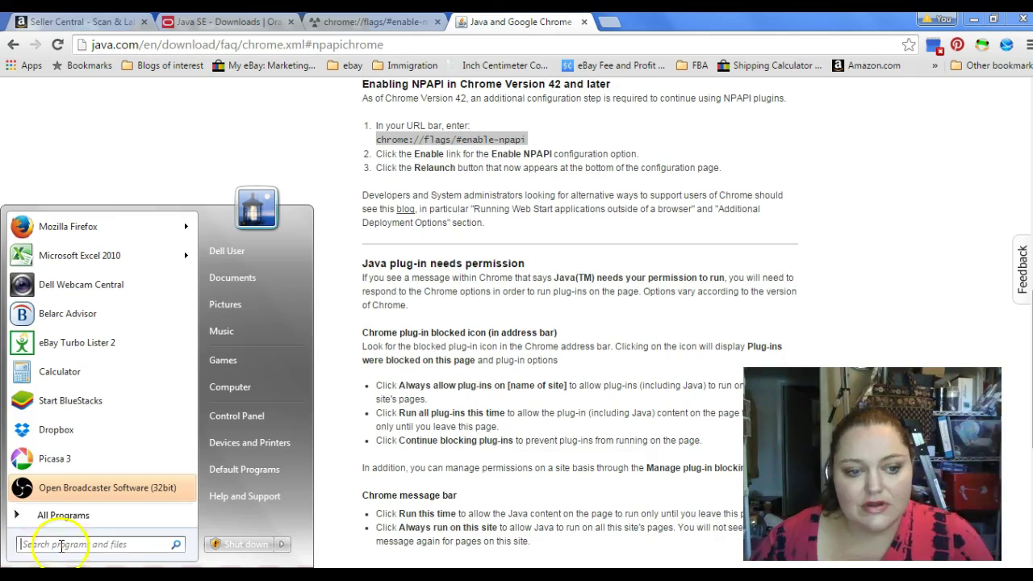
click(68, 521)
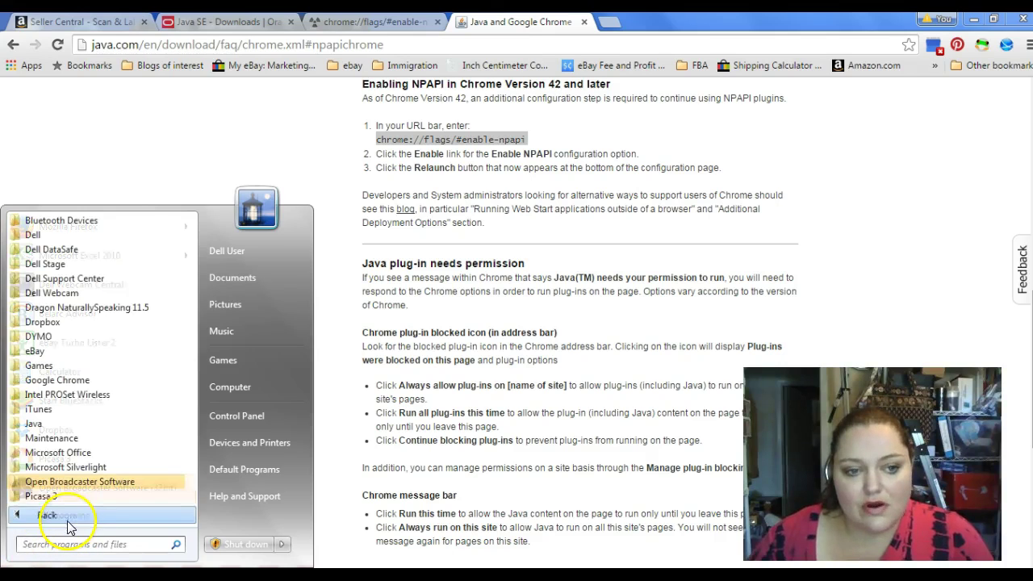
click(36, 423)
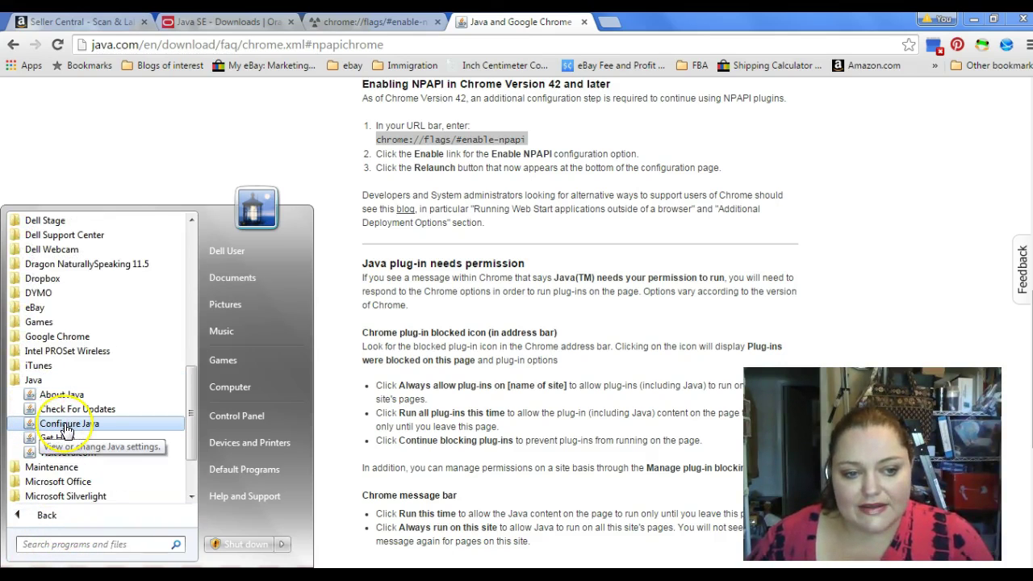
click(67, 425)
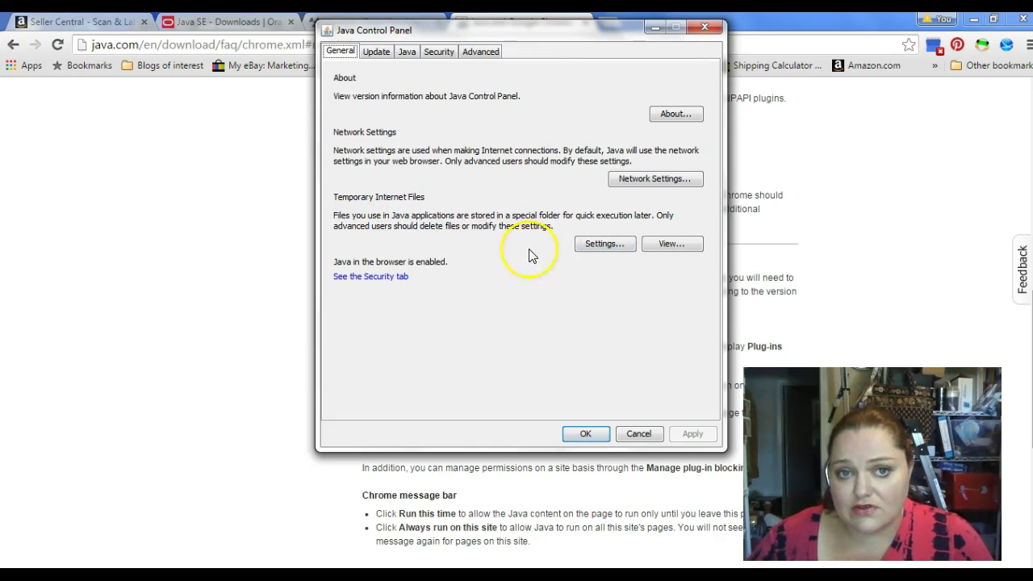
Add installed applications and applets to Java's temporary file deletion choices, then cancel the deletion and leave the Java Control Panel
click(605, 244)
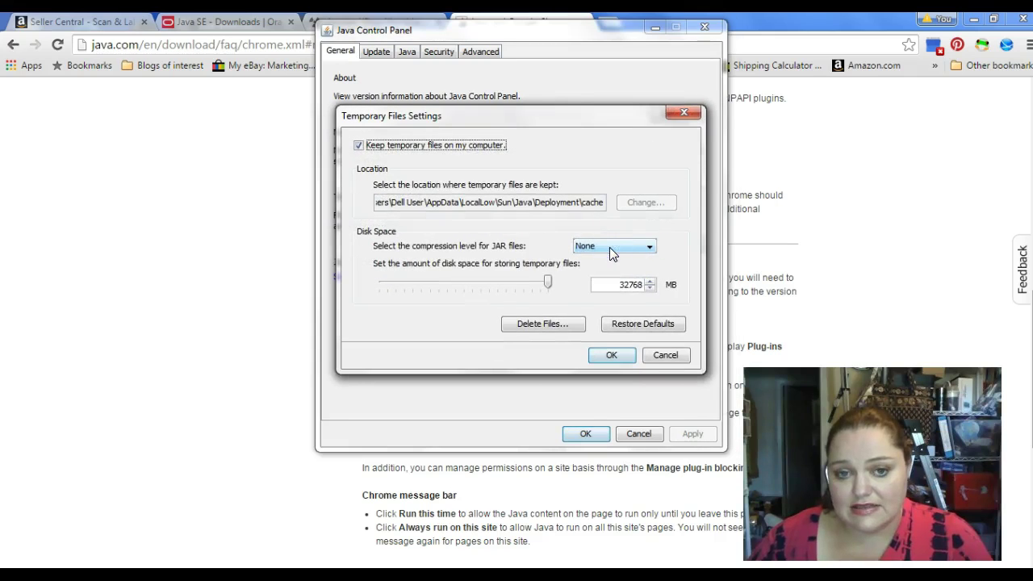
click(540, 323)
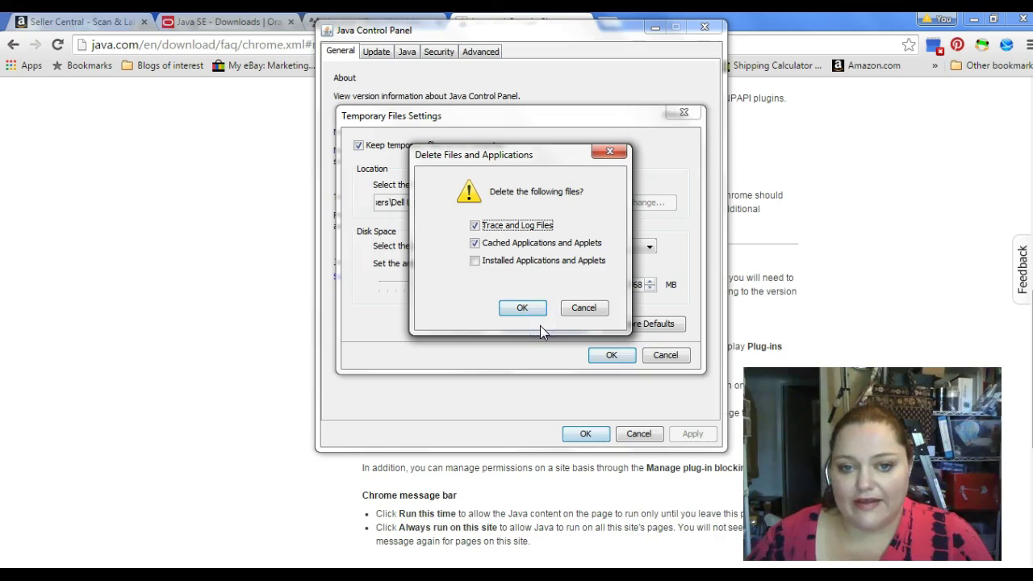
click(475, 261)
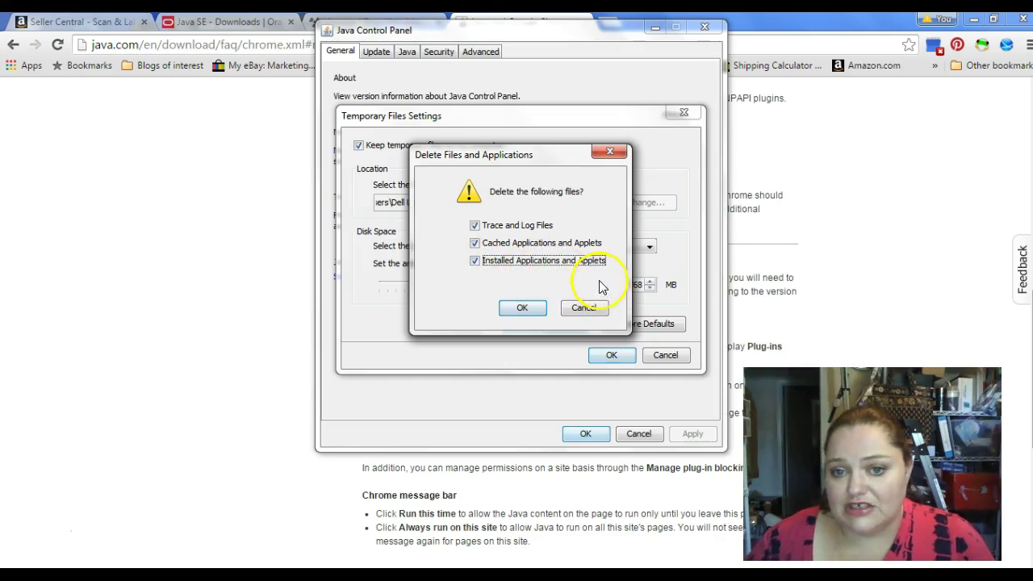
click(583, 308)
click(665, 355)
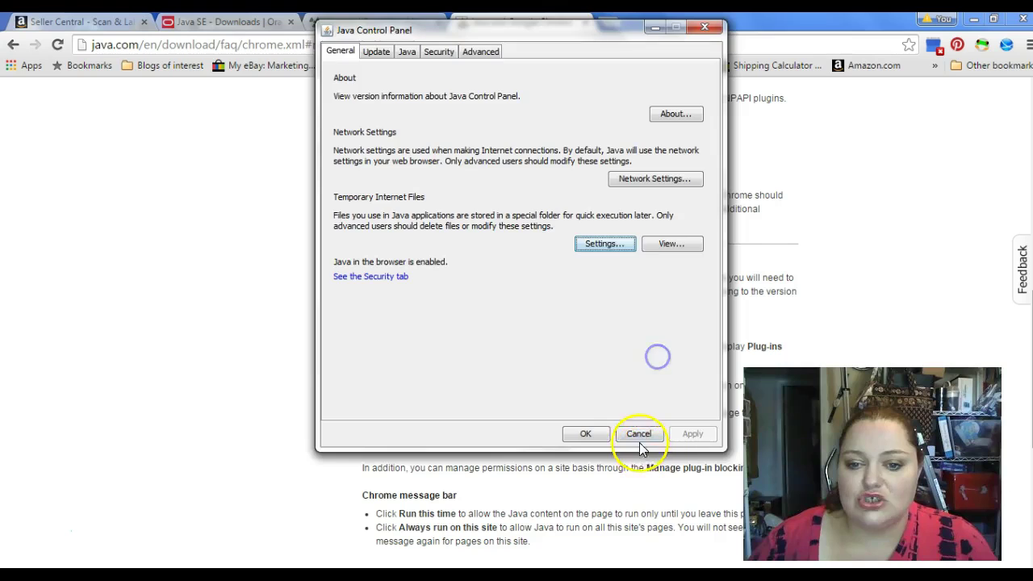
click(639, 433)
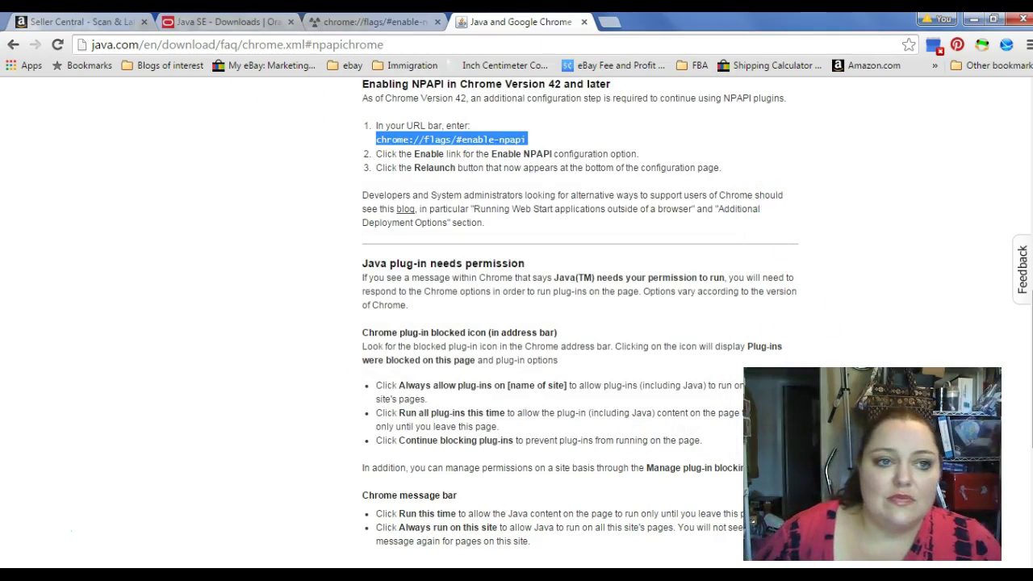
Print one label for the Ballet Body by Jazzercise listing on the Seller Central Scan & Label page
click(80, 21)
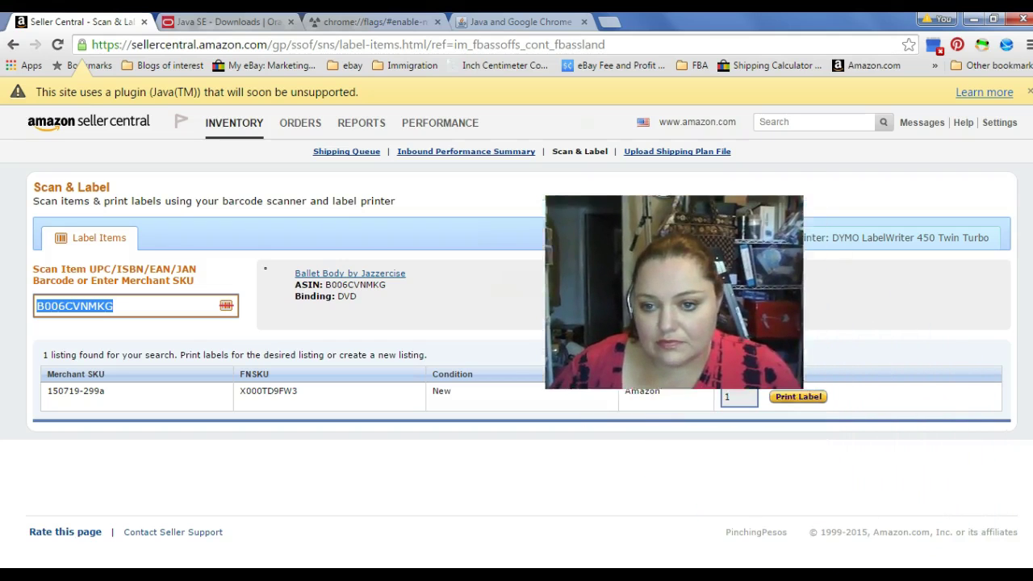
click(801, 397)
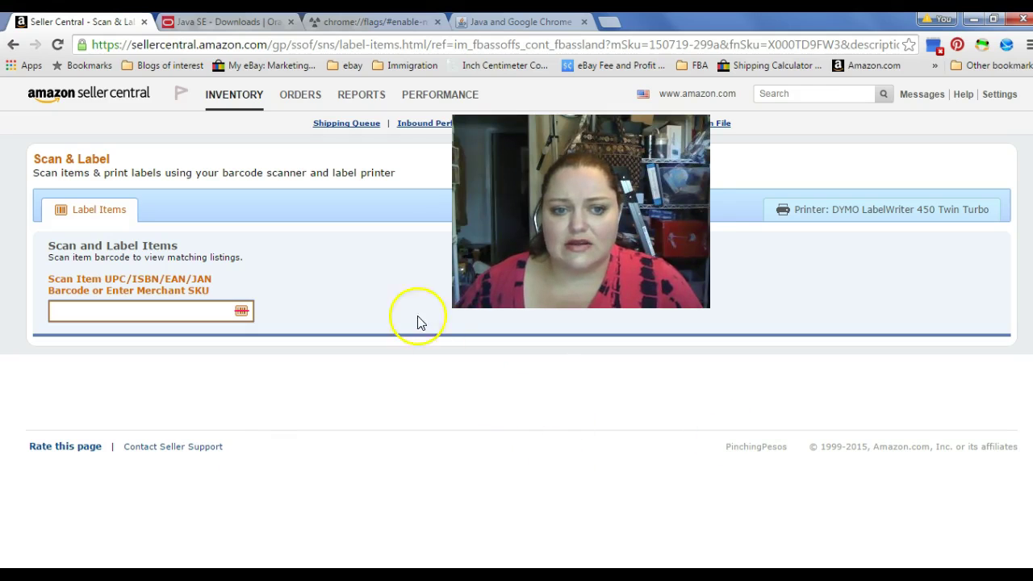
click(460, 345)
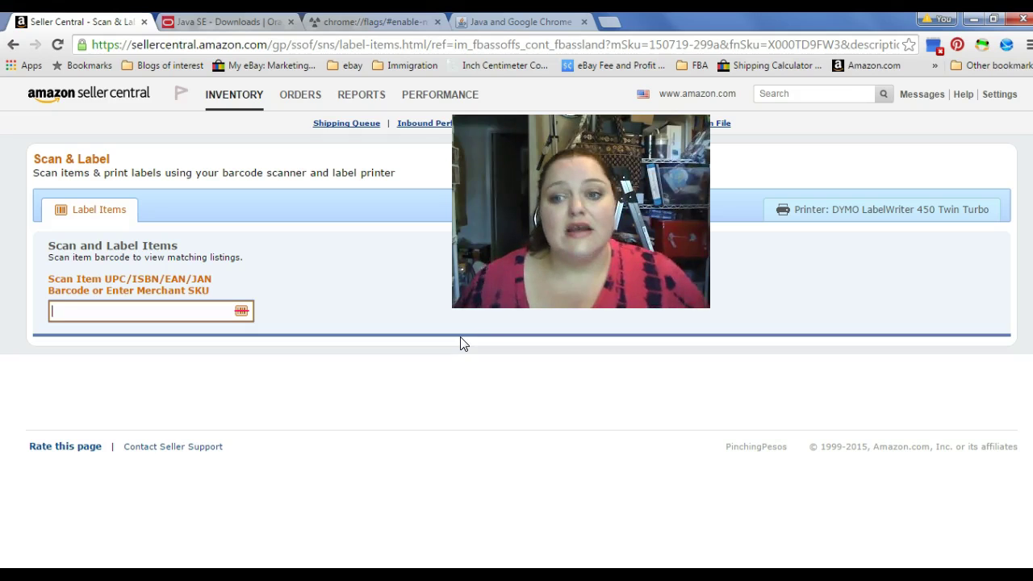
Open the DYMO LabelWriter 450 Twin Turbo settings, permanently allowing the FBA Scan and Ship application access from this website
click(939, 209)
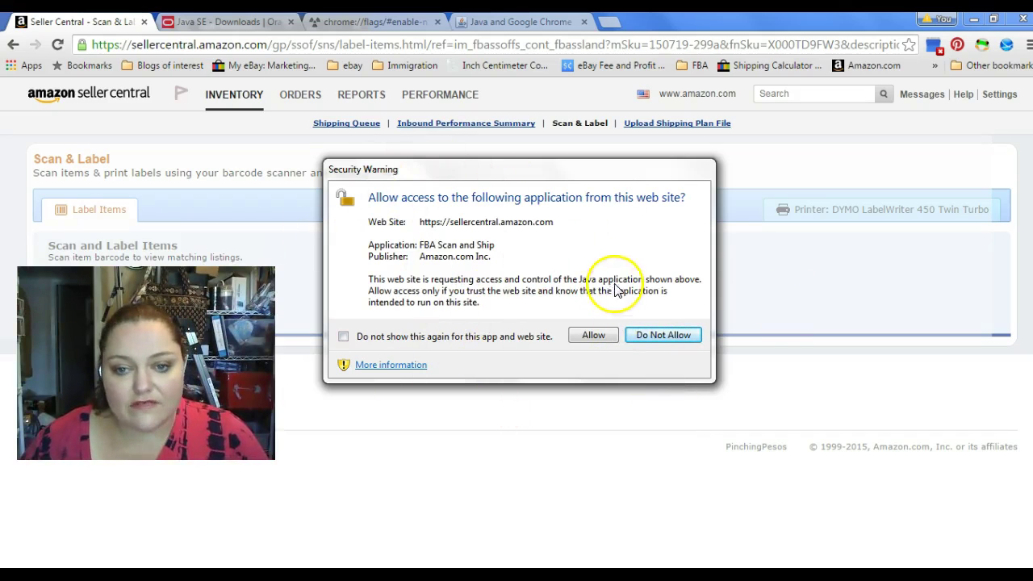
click(343, 335)
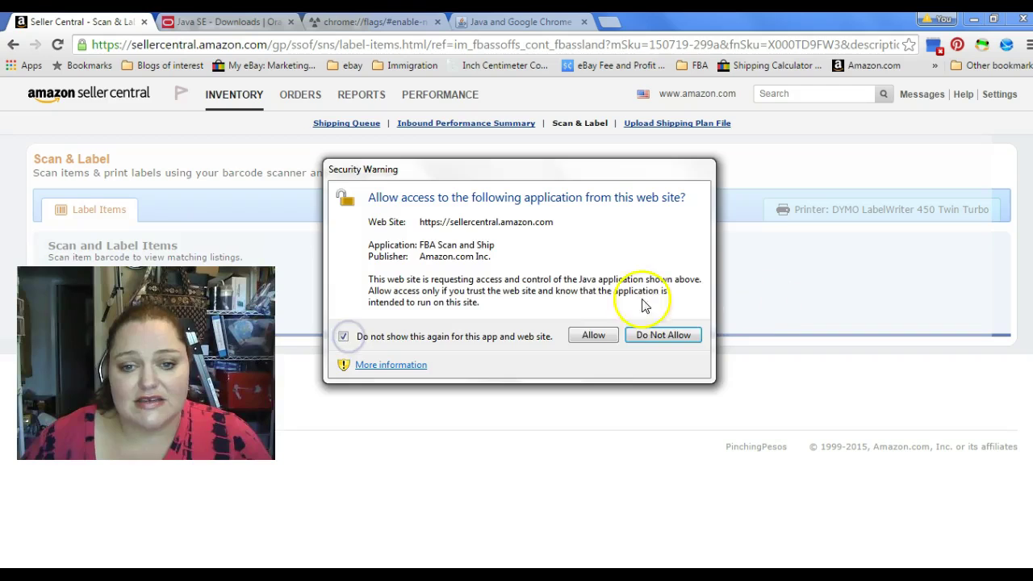
click(597, 335)
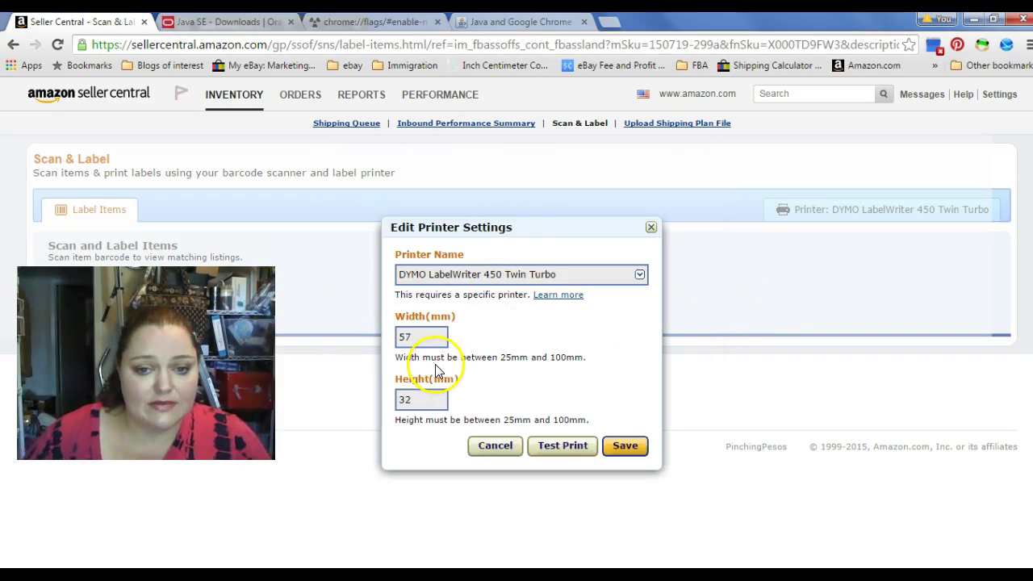
Check the label width and height values in the printer settings
double_click(415, 336)
double_click(420, 399)
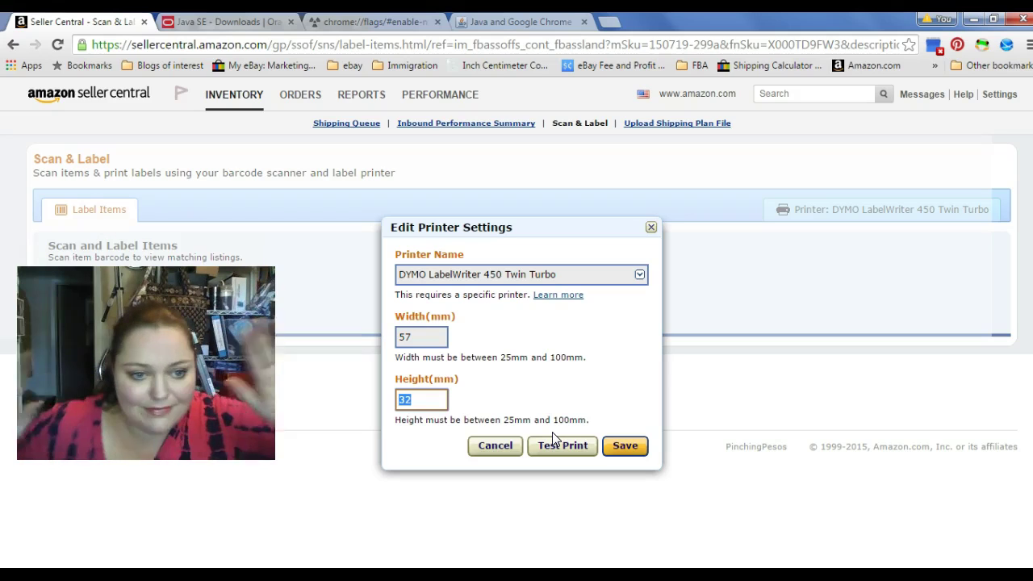
click(40, 553)
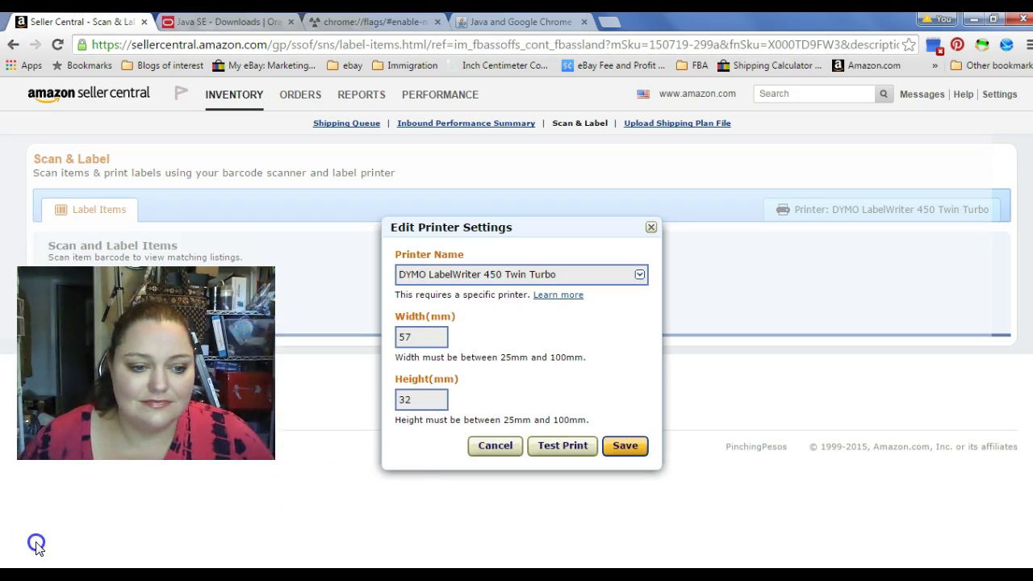